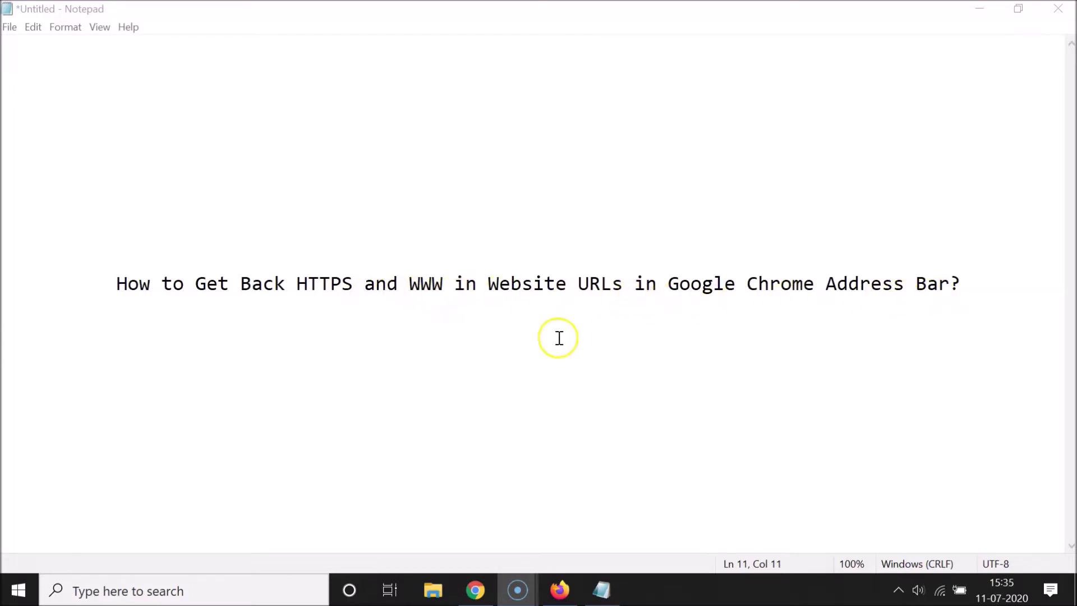
Bring Chrome to the front and load the Google homepage at google.com
click(476, 590)
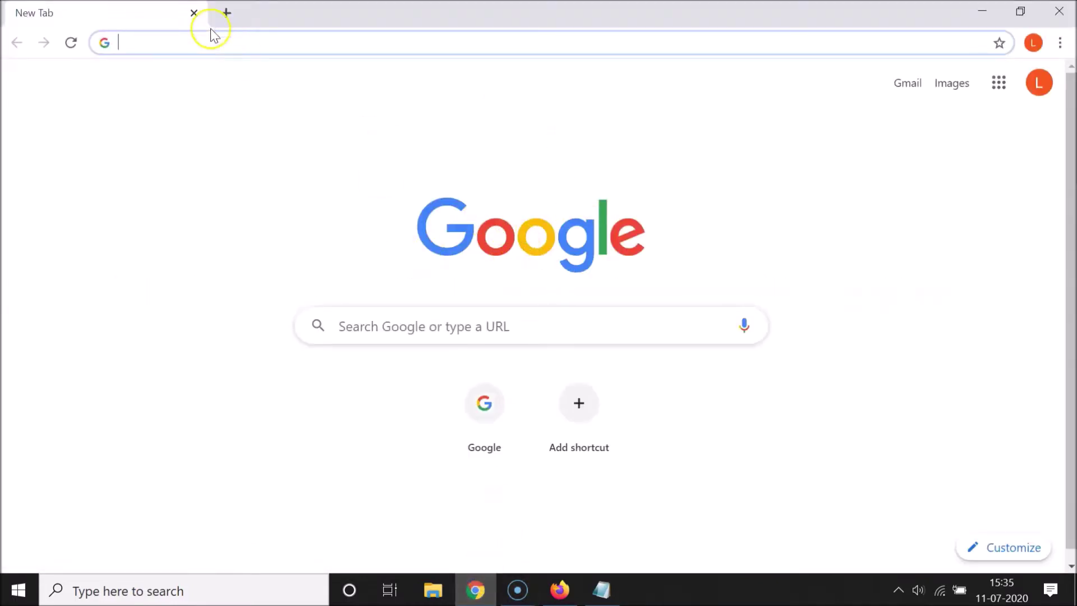
text(google)
key(Return)
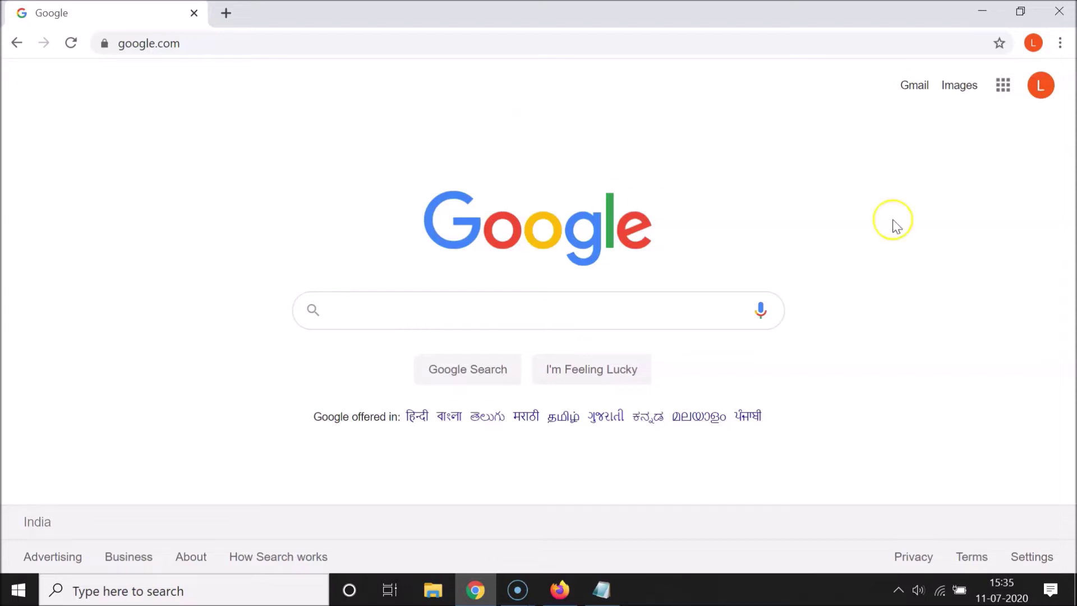
click(1060, 45)
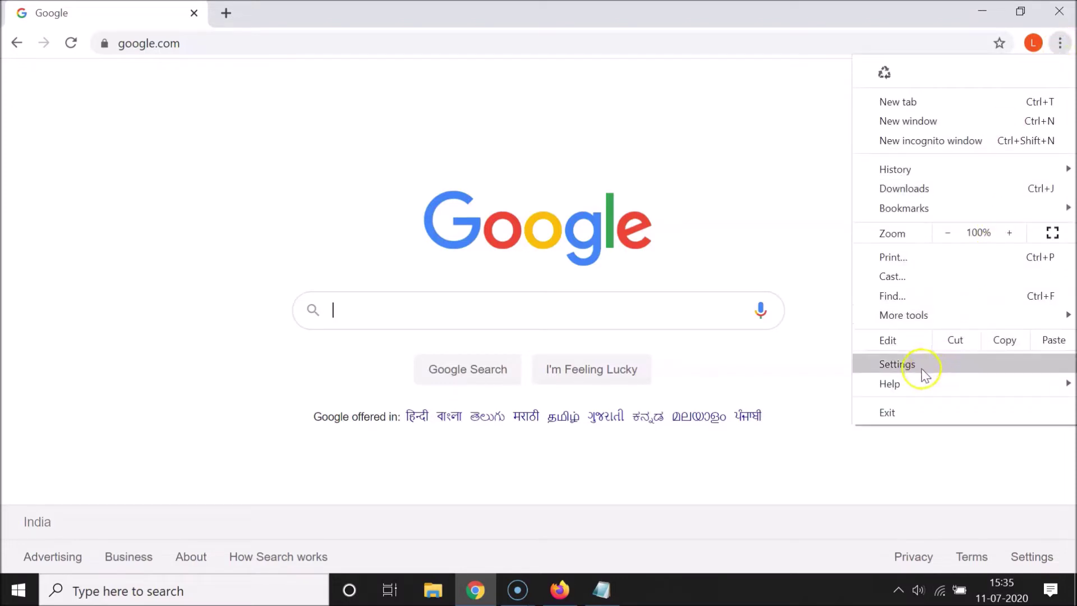
click(909, 384)
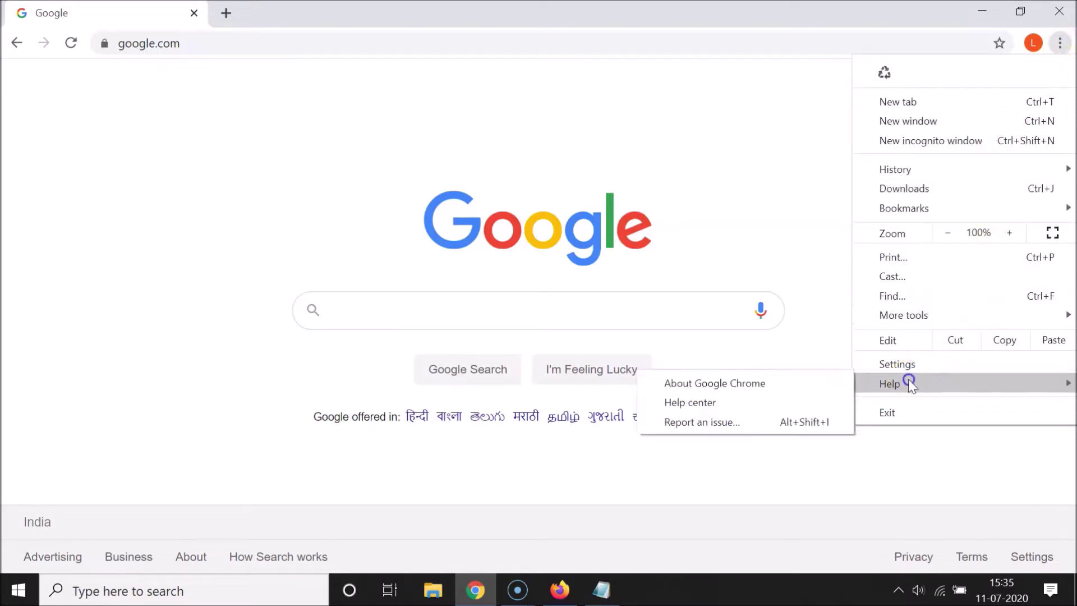
click(716, 383)
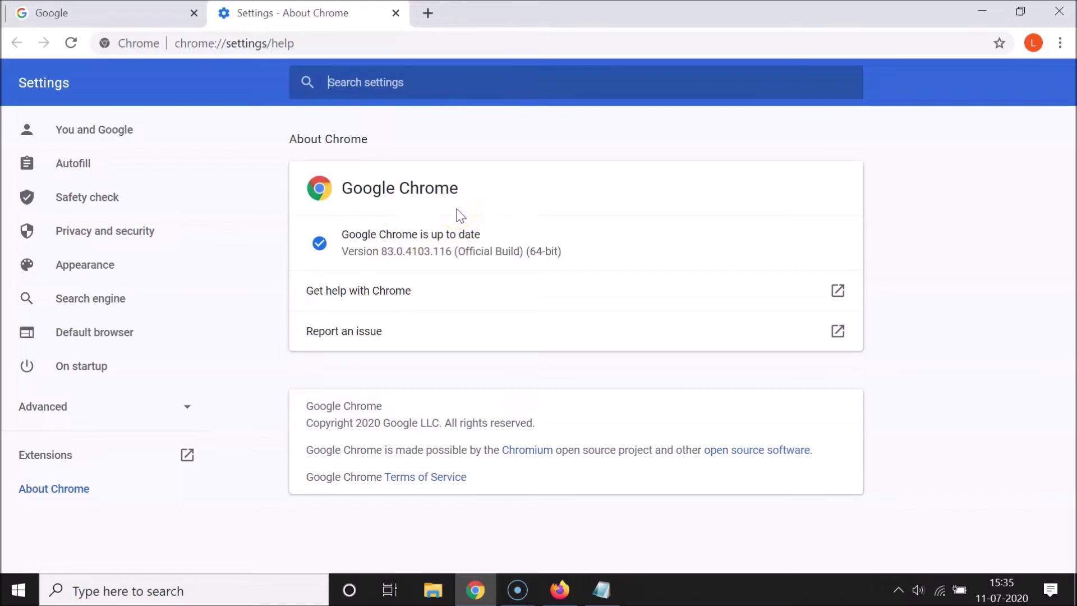
click(395, 13)
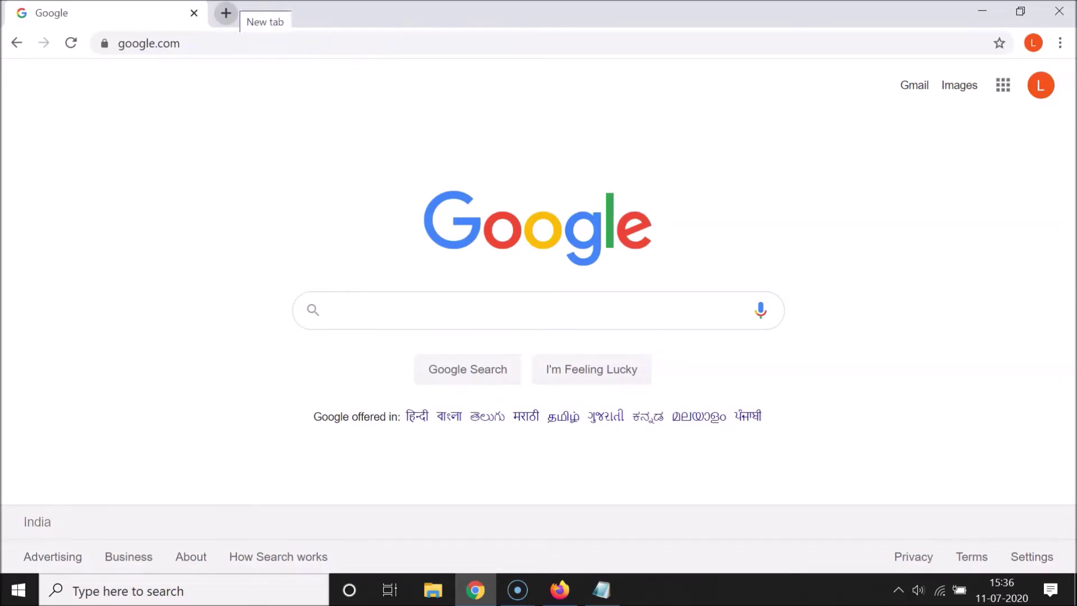
Load the chrome://flags Experiments page in a new tab
click(226, 13)
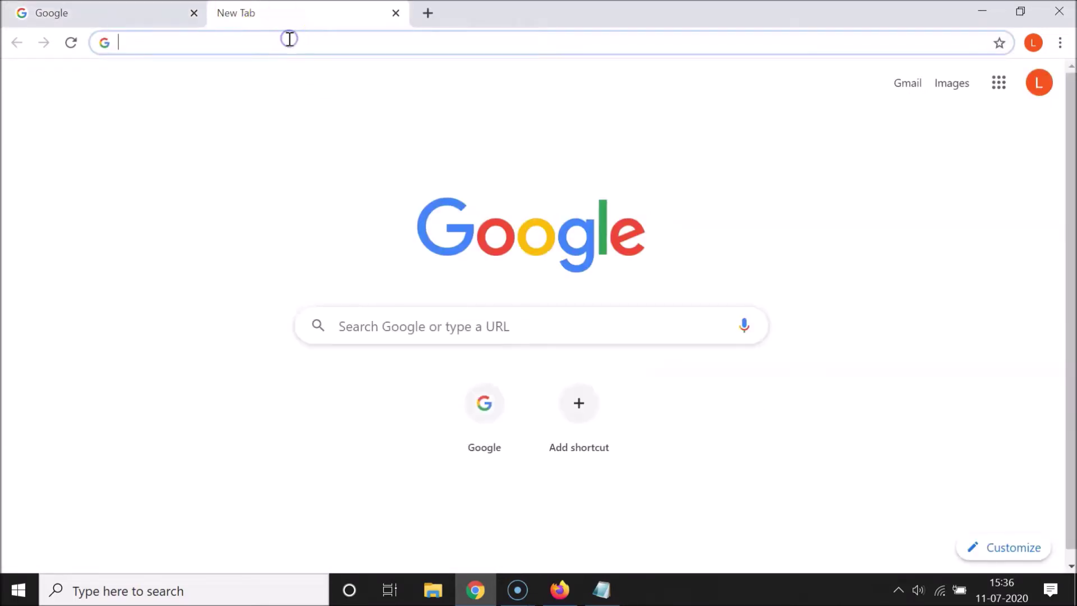
text(chrome:)
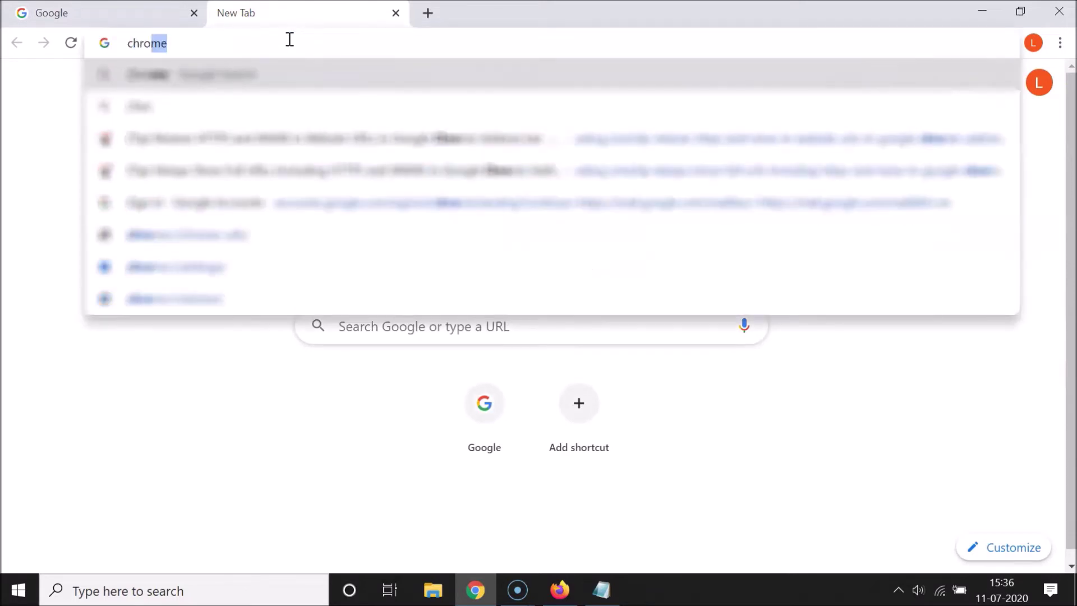
text(//)
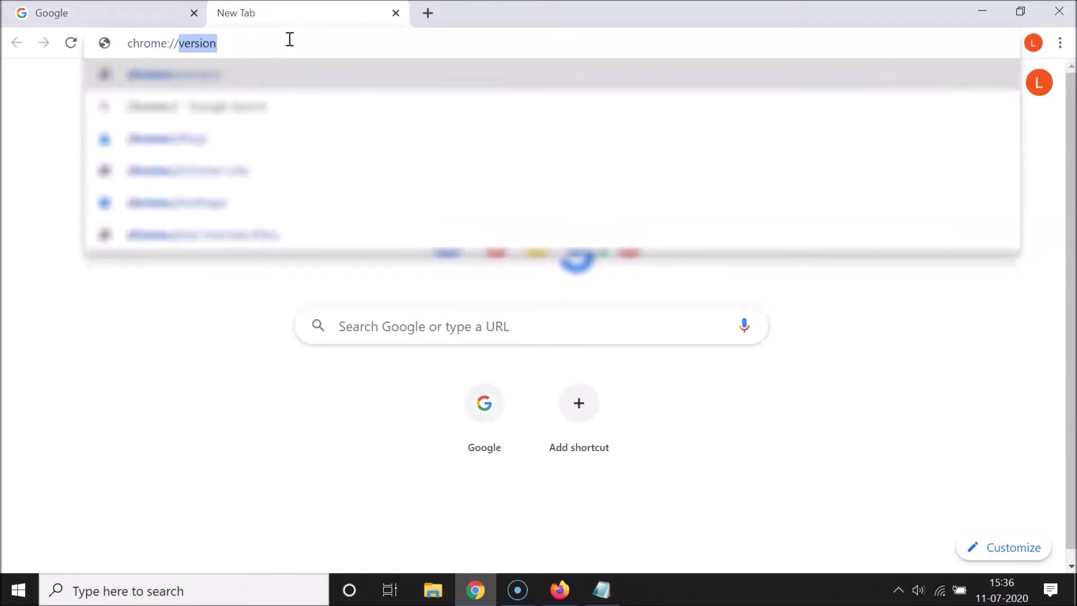
text(flags)
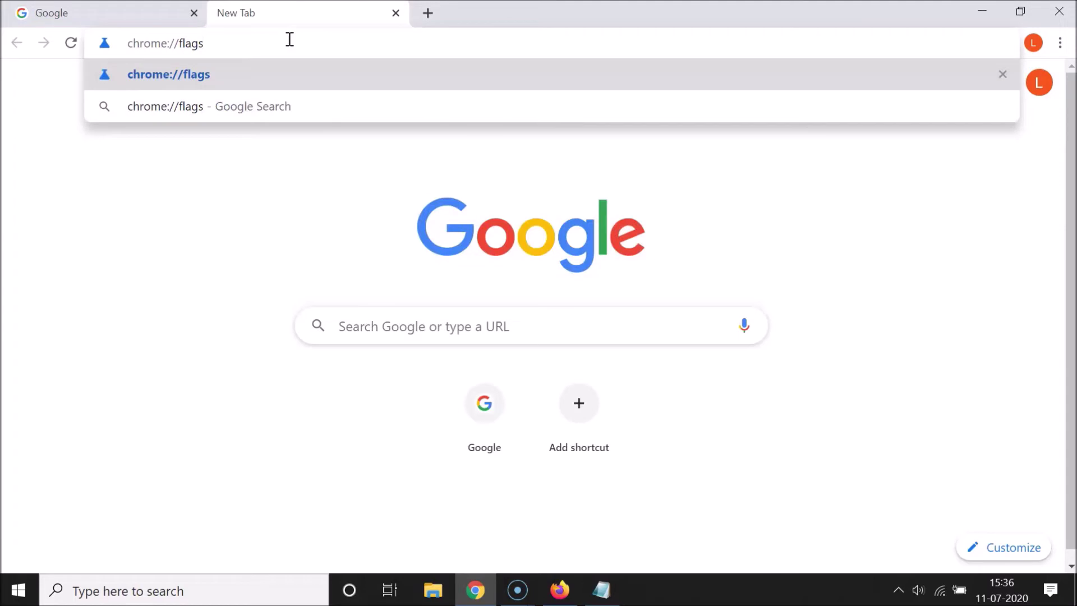
key(Return)
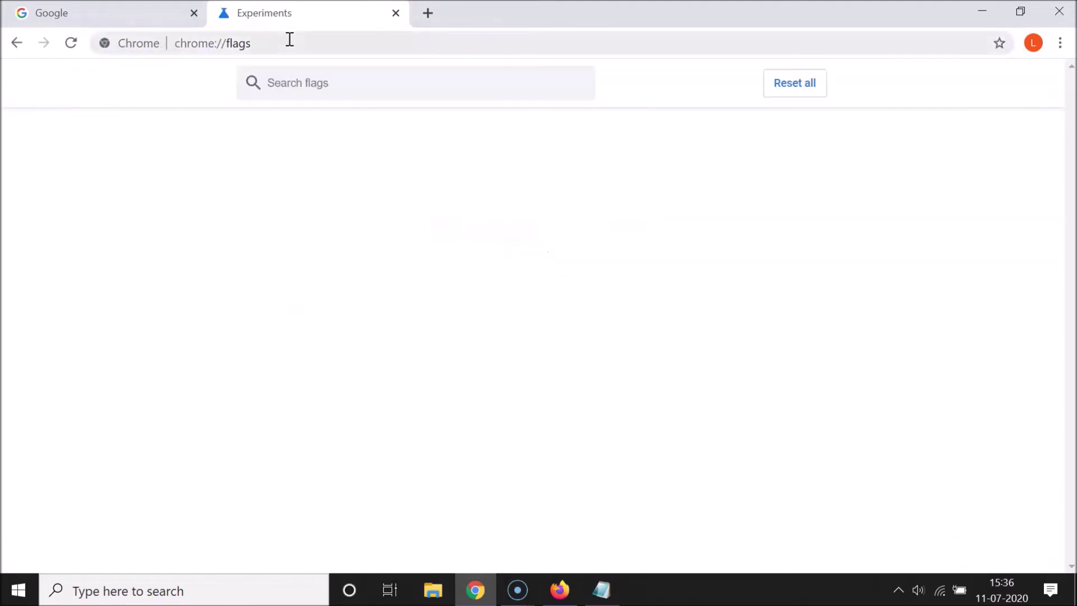
click(281, 43)
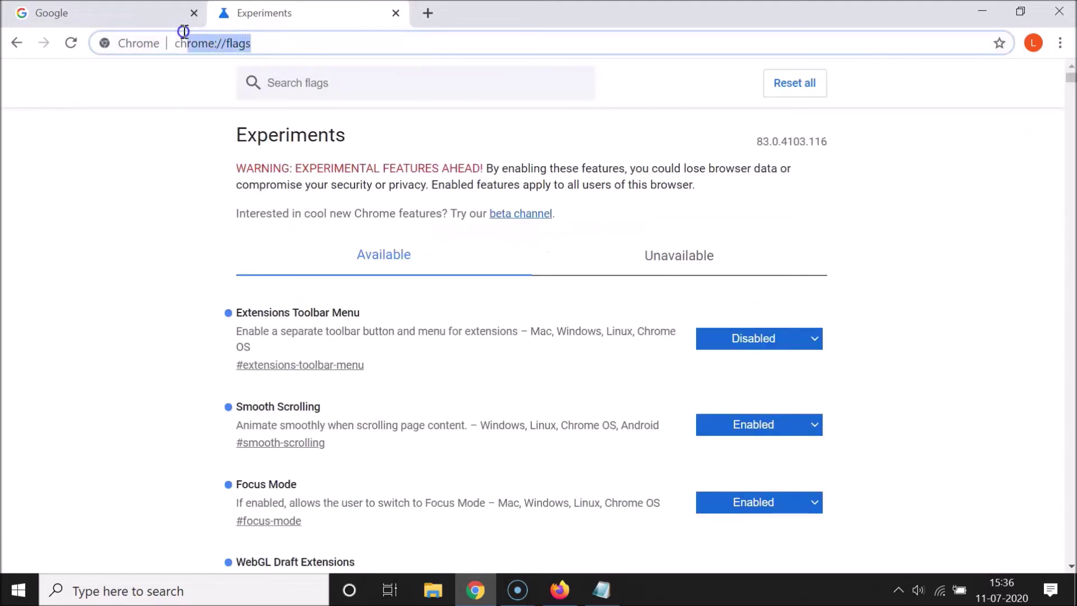
click(321, 38)
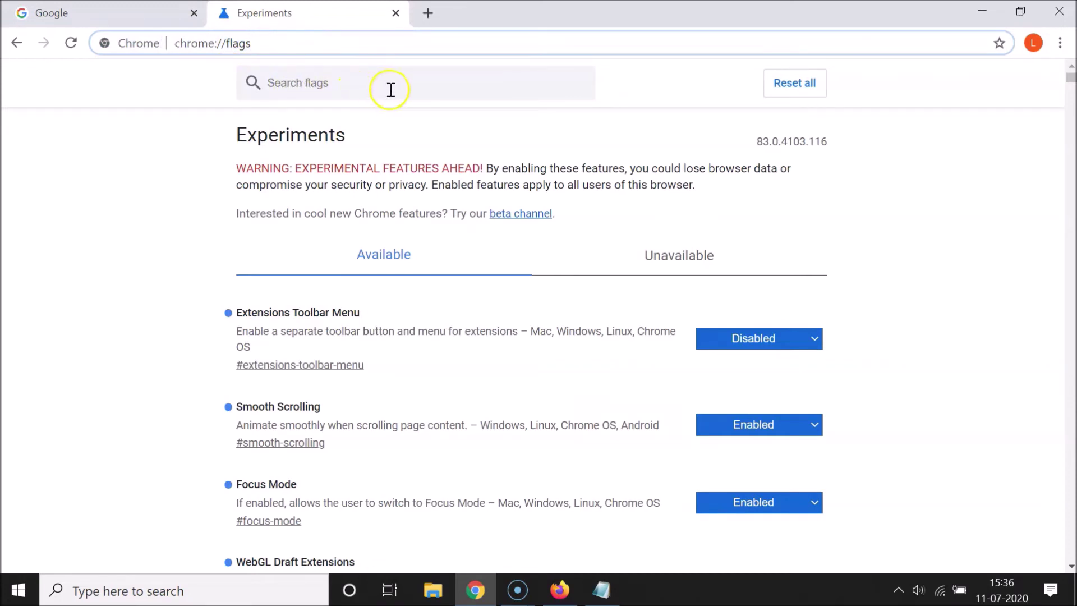
click(381, 91)
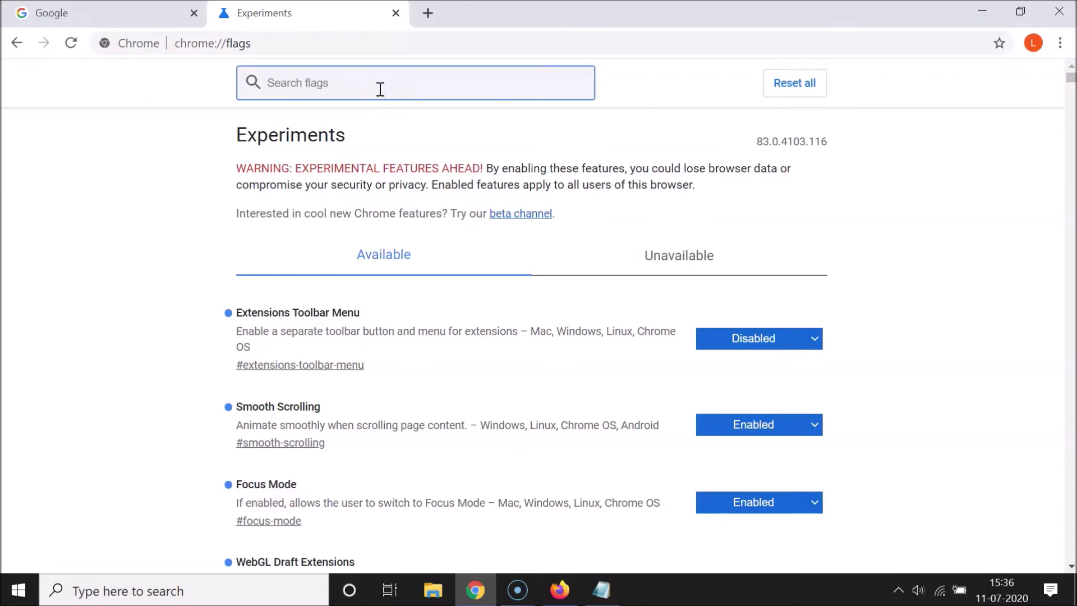
Search flags for 'full', set Context menu show full URLs to Enabled, and relaunch Chrome
text(full url)
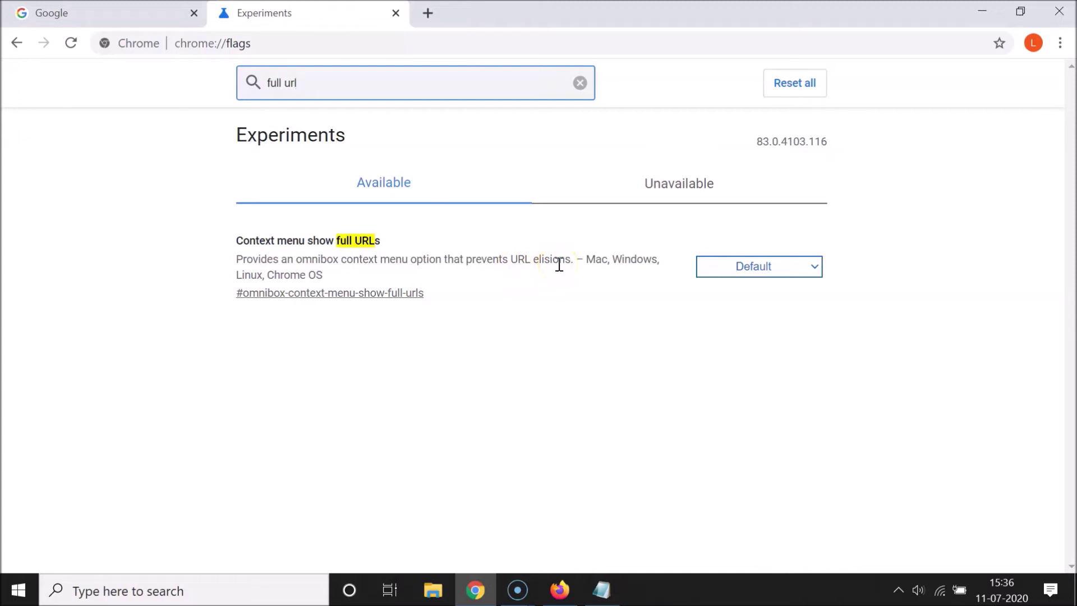
click(814, 269)
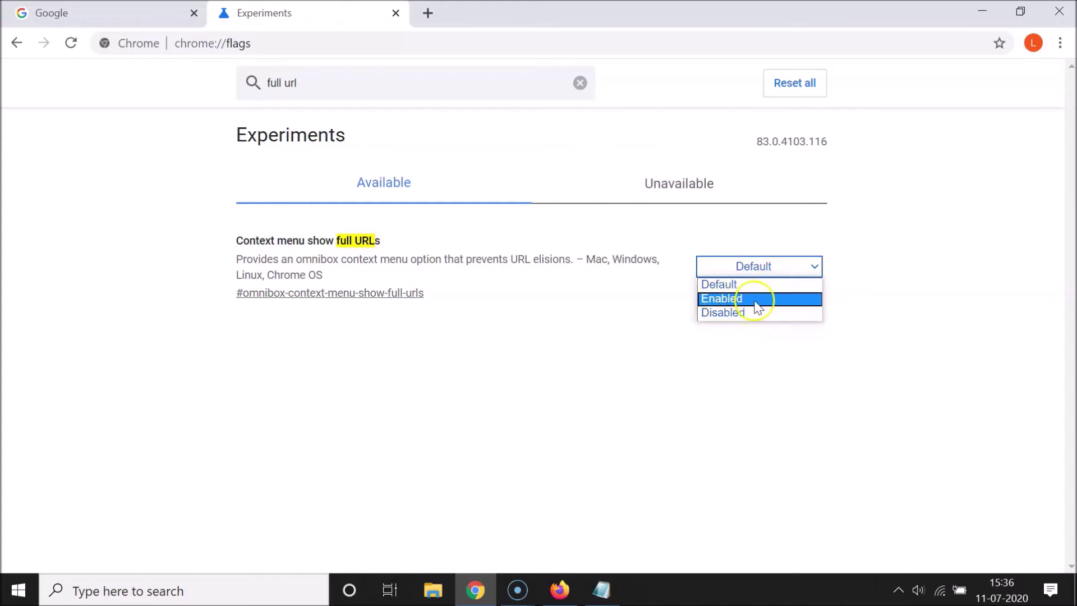
click(733, 300)
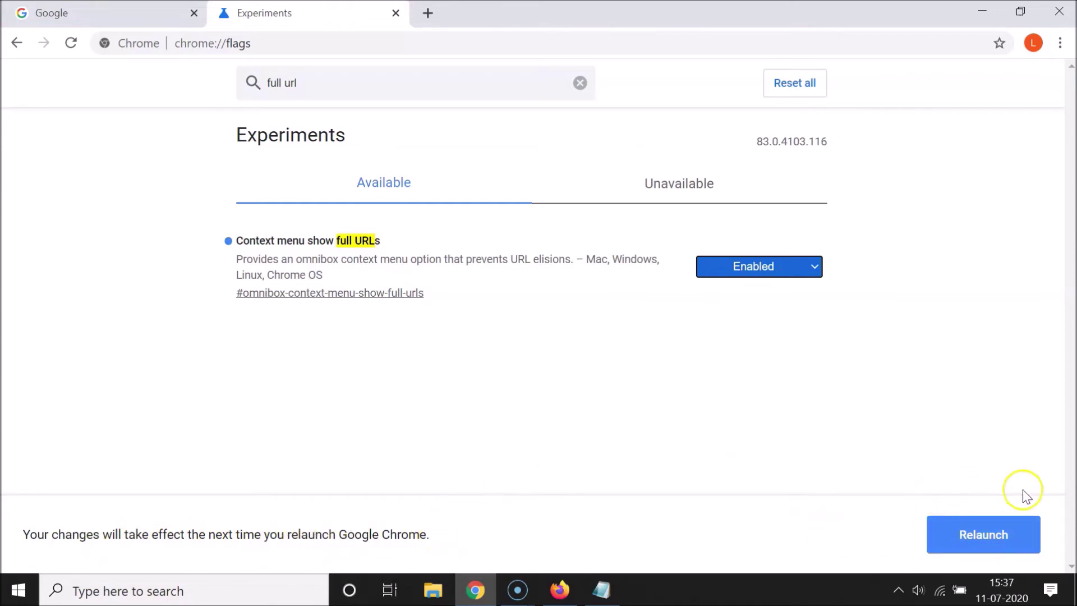
click(988, 532)
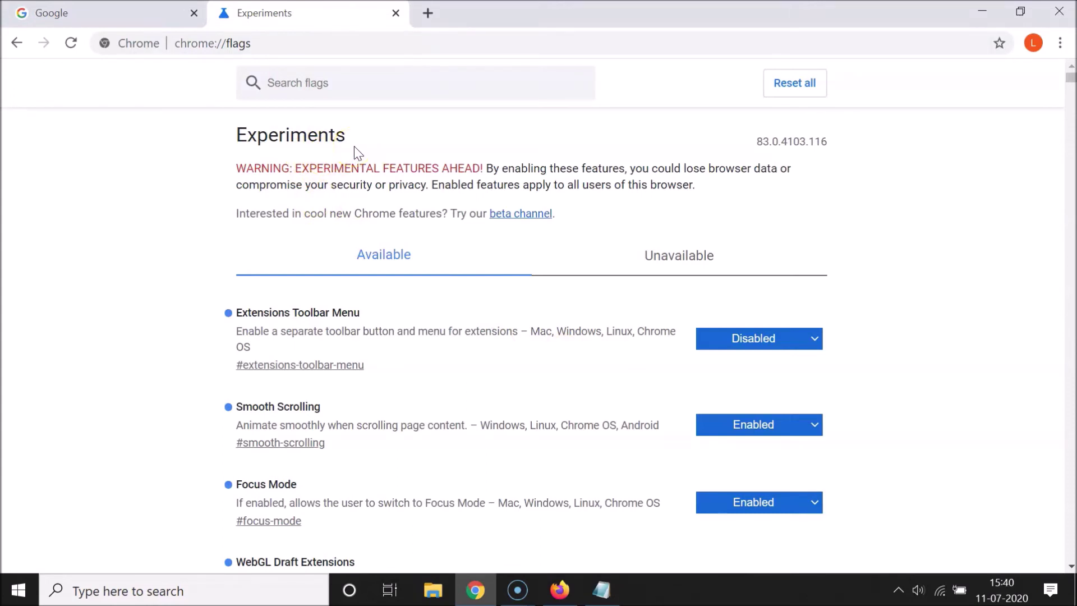
click(162, 13)
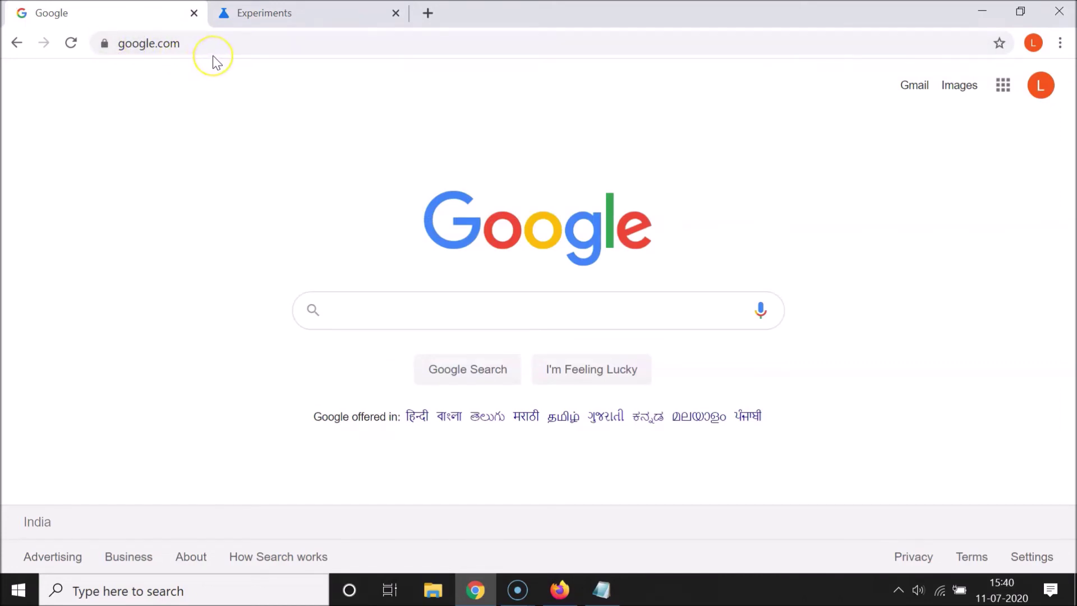
right_click(284, 47)
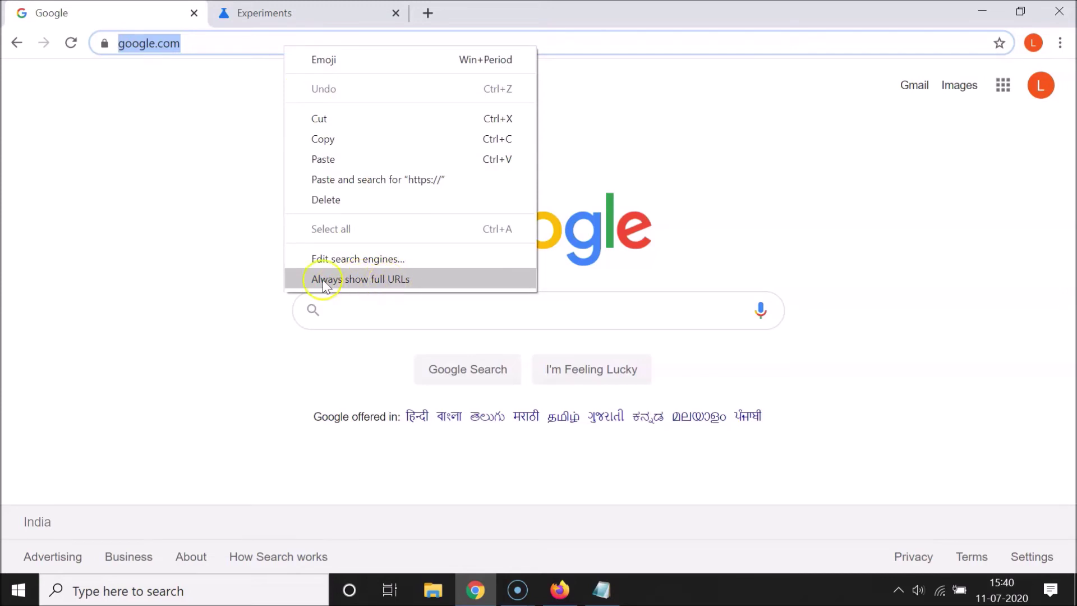
click(402, 280)
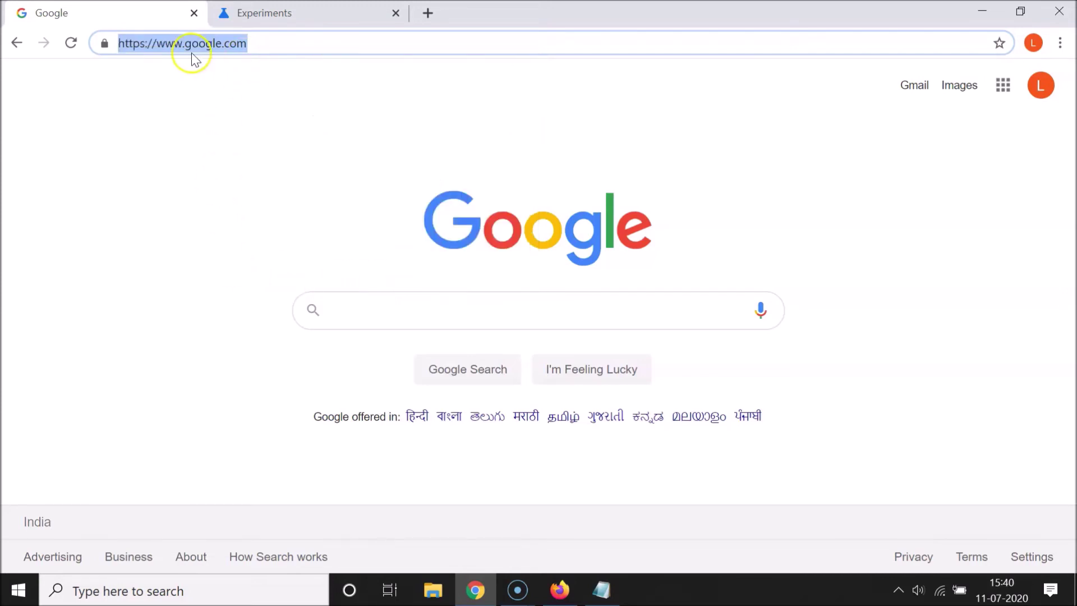
click(271, 41)
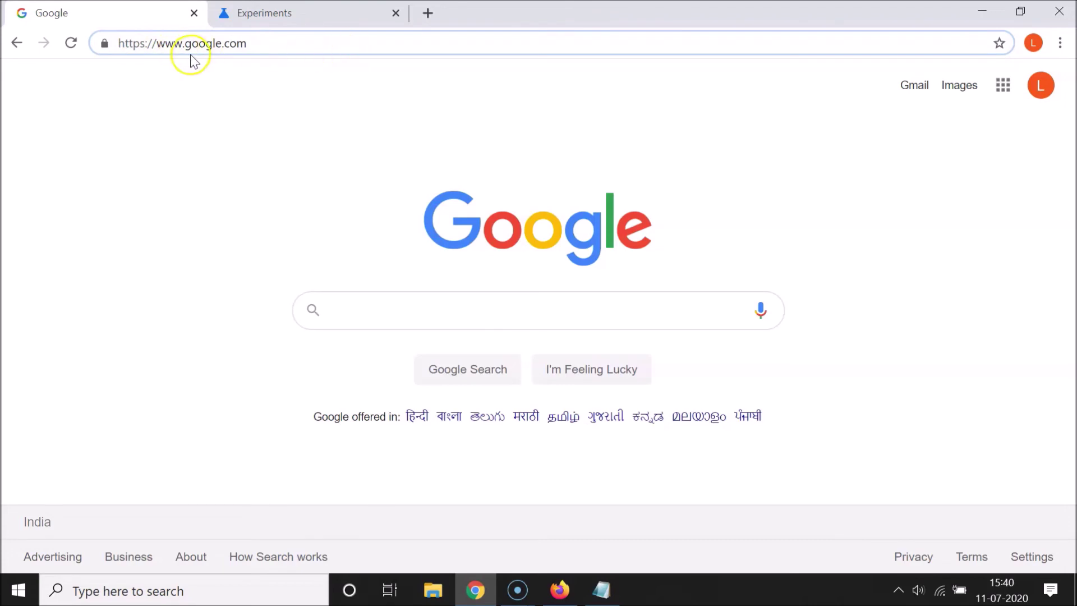
click(425, 14)
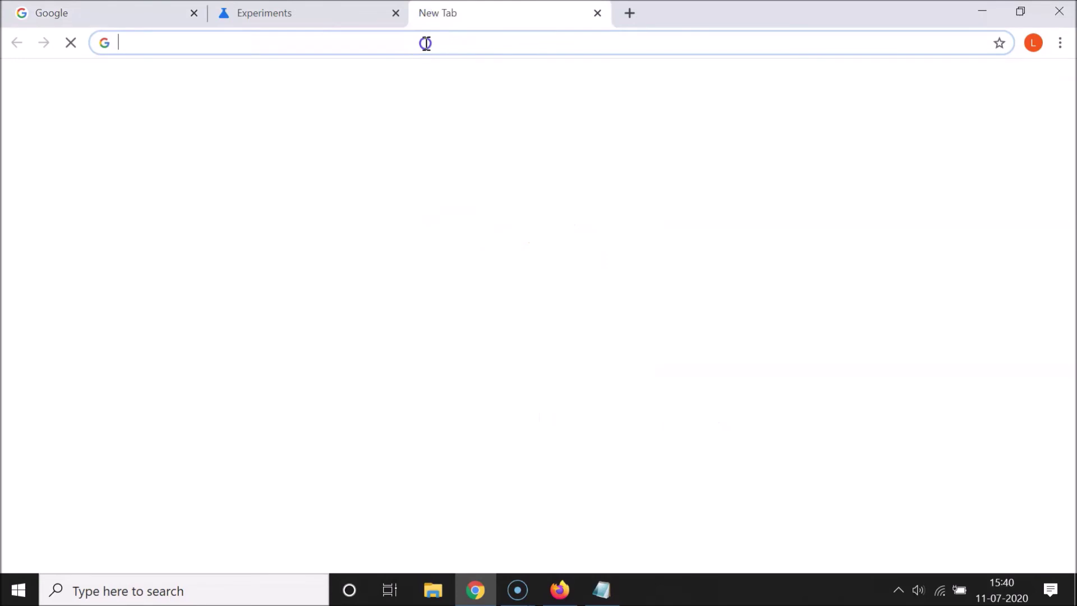
Load techmespot.com to check its full URL, close it and the Experiments tab, return to Notepad
text(techmespot.com)
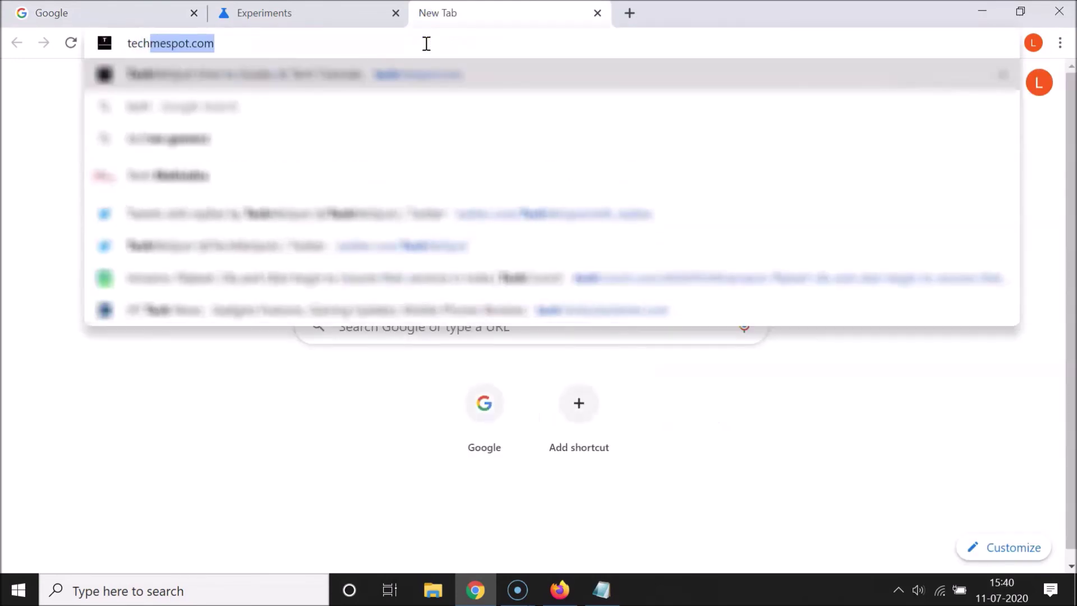
key(Return)
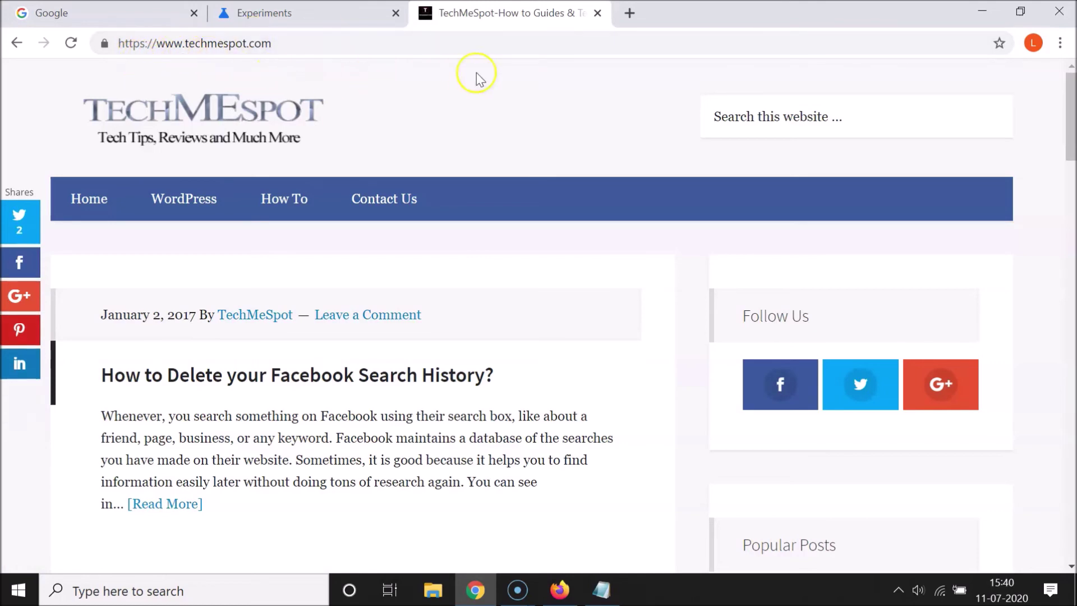
click(597, 12)
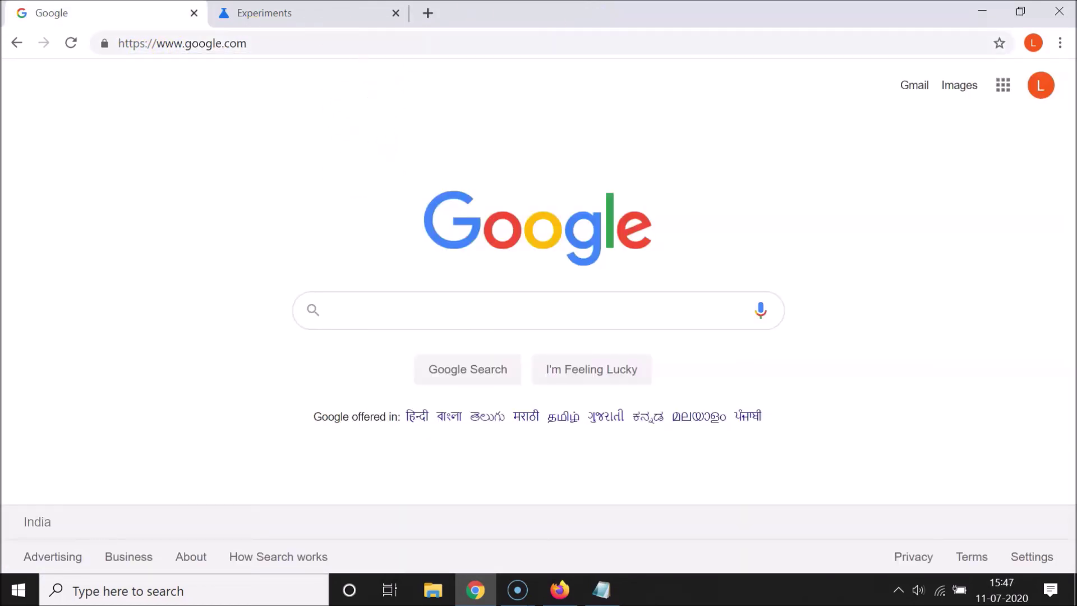
click(353, 16)
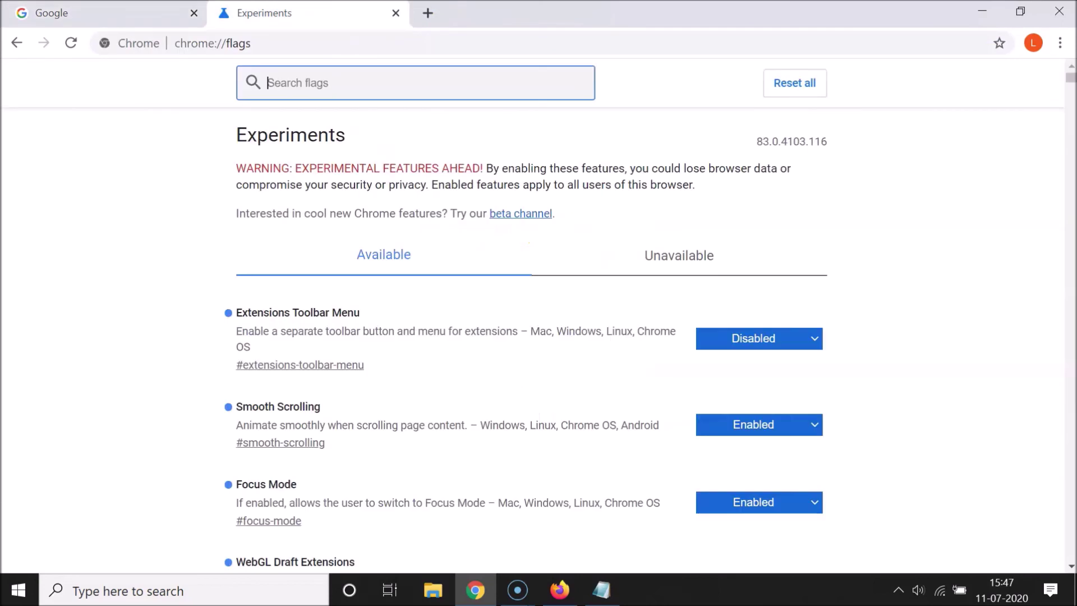
click(395, 13)
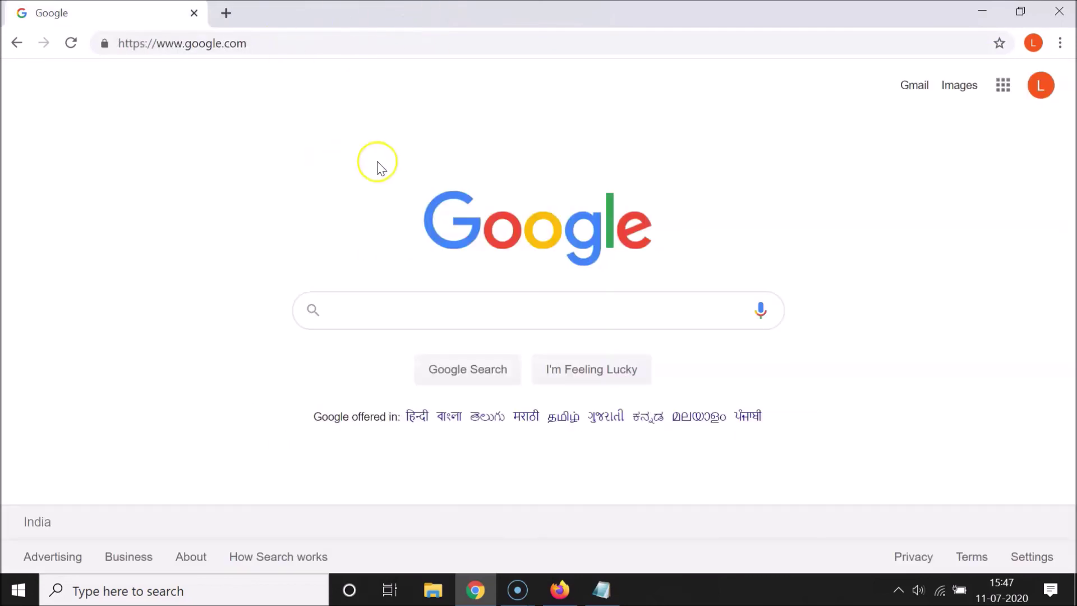
click(599, 588)
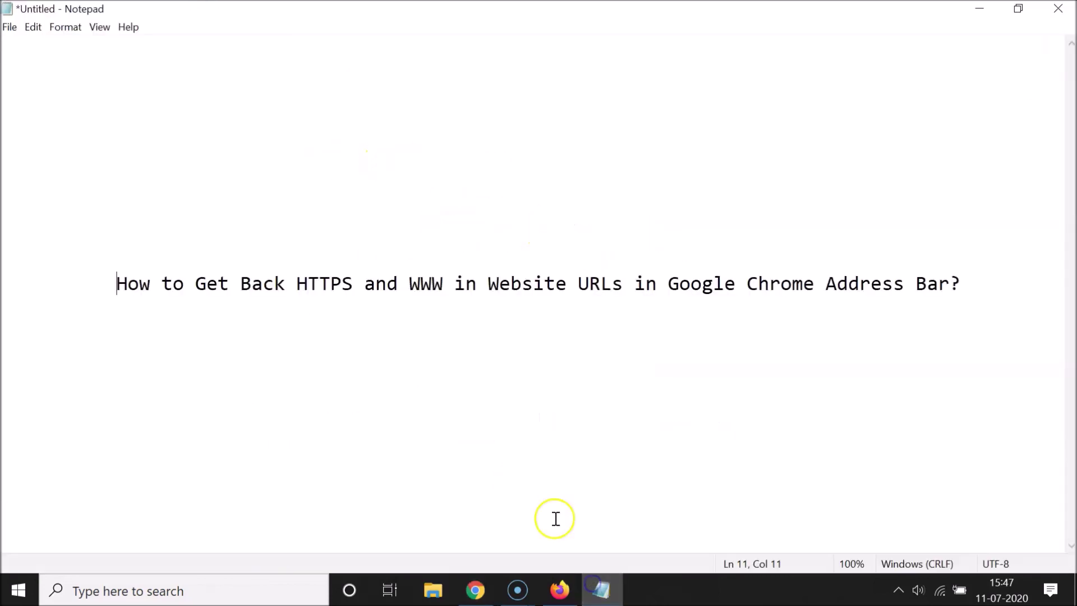